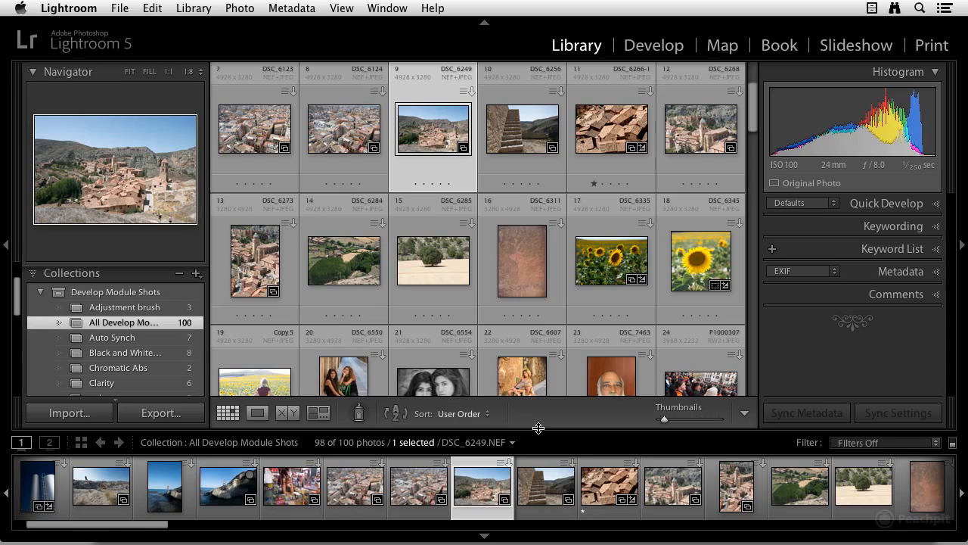
Enlarge the Filmstrip and browse backward and forward through the photos of the All Develop Module Shots collection.
left_click_drag(538, 428, 530, 404)
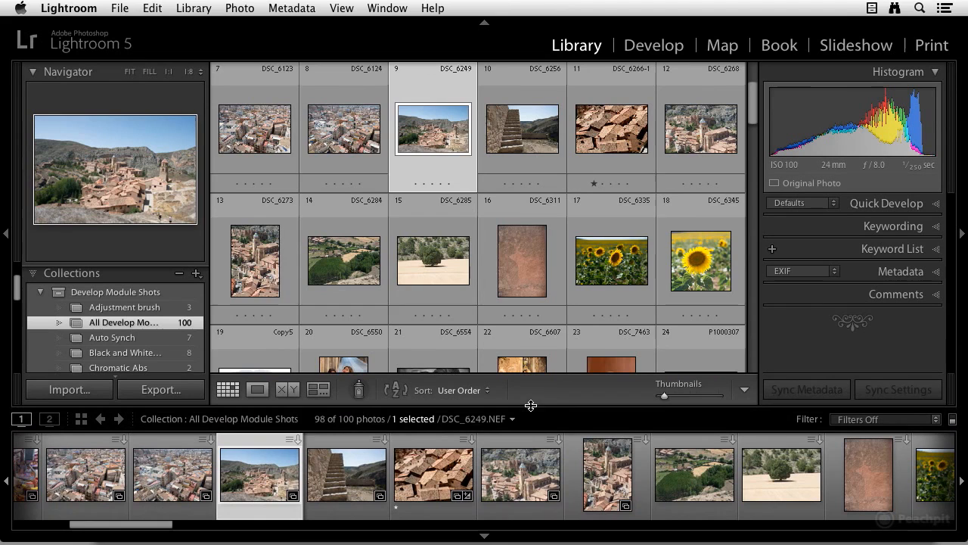
left_click(5, 482)
left_click(5, 482)
left_click(5, 481)
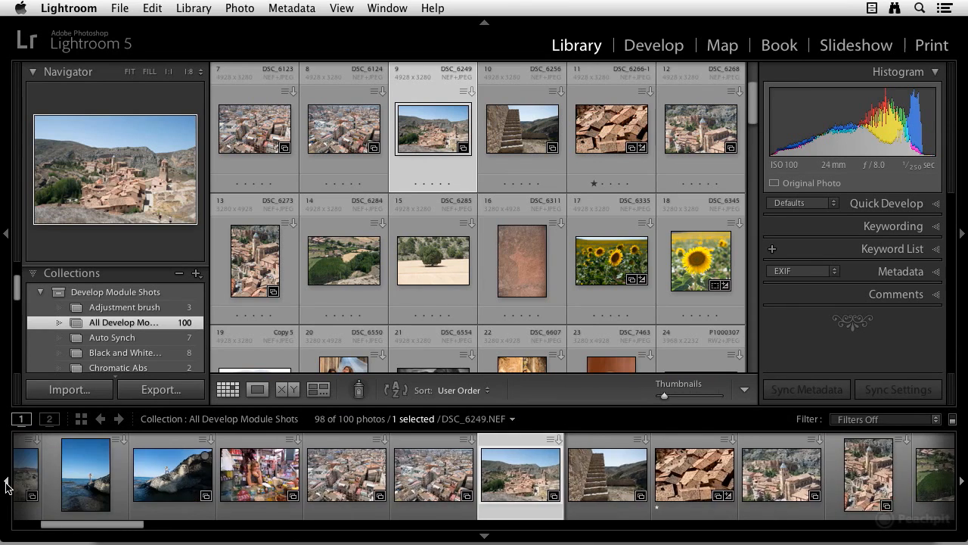
left_click(6, 482)
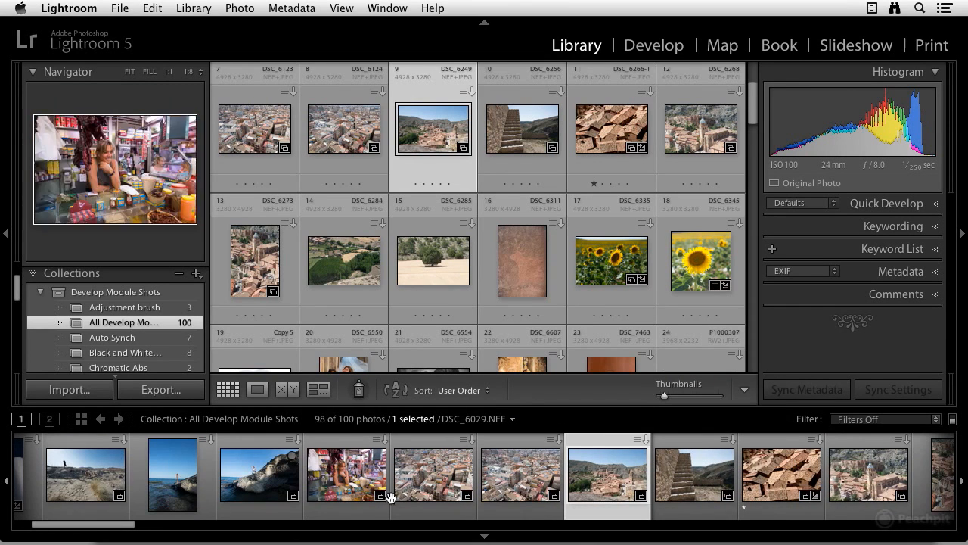
left_click(959, 482)
left_click(960, 482)
left_click(959, 482)
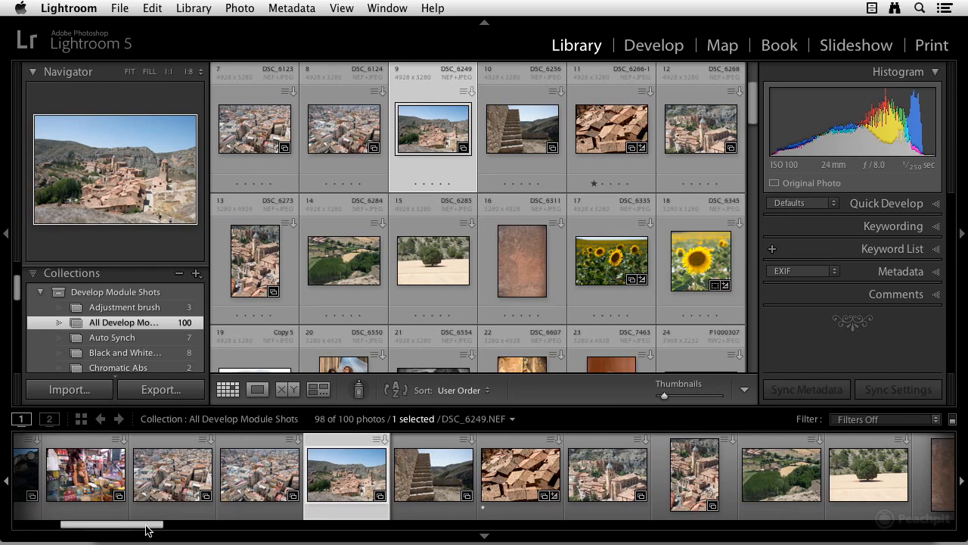
left_click_drag(126, 527, 321, 524)
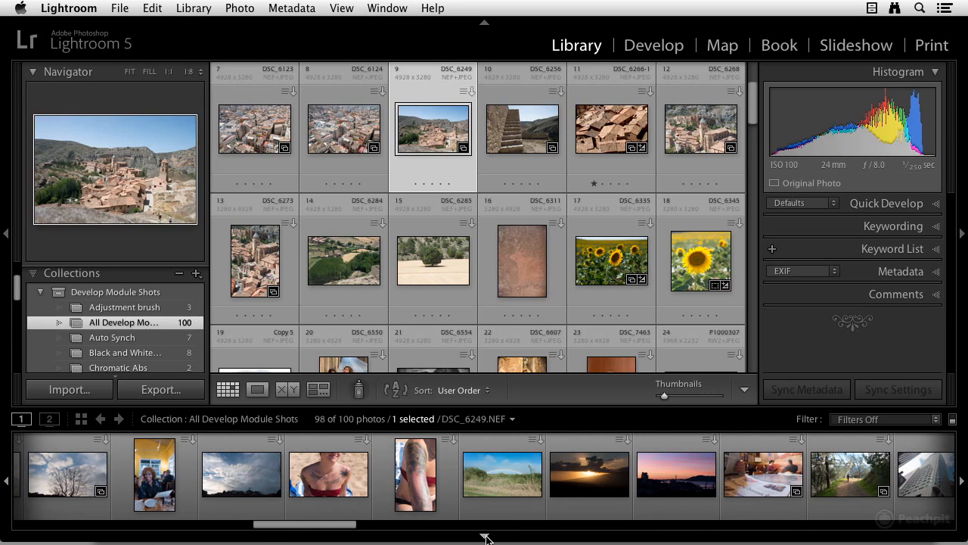
Hide the Filmstrip and show it again.
left_click(485, 536)
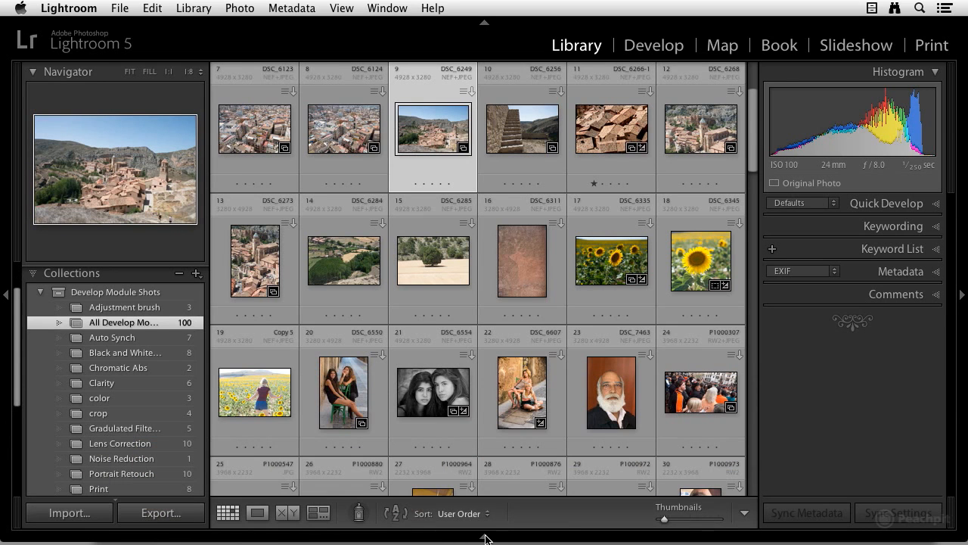
left_click(485, 537)
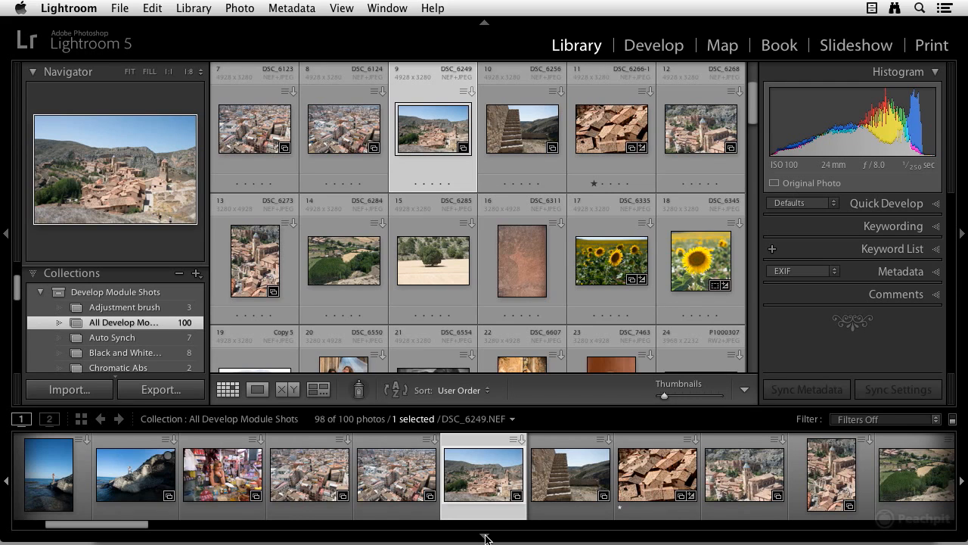
Reorder DSC_6249 in the Filmstrip so it precedes DSC_6124, and add it to the Adjustment brush collection.
left_click_drag(483, 473, 350, 468)
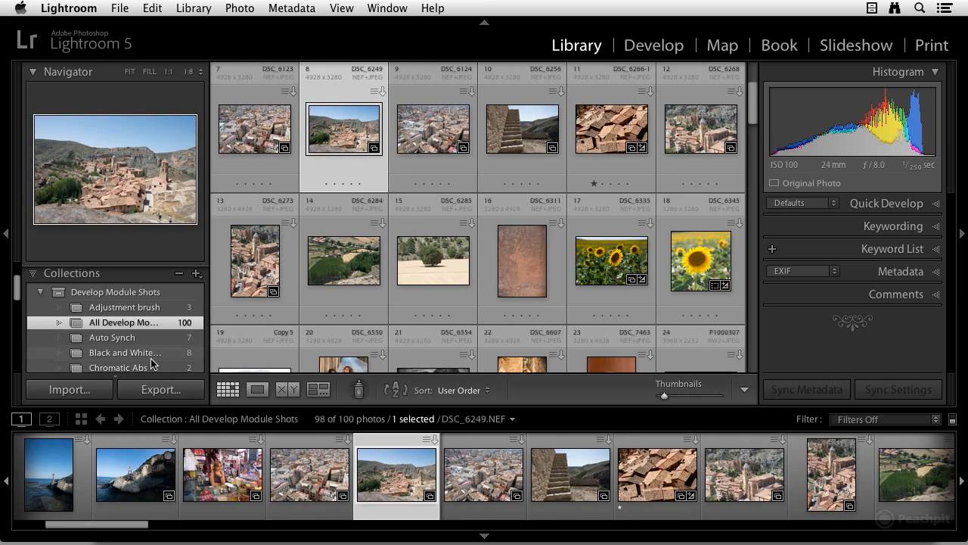
scroll(150, 363, "up", 3)
scroll(150, 364, "down", 2)
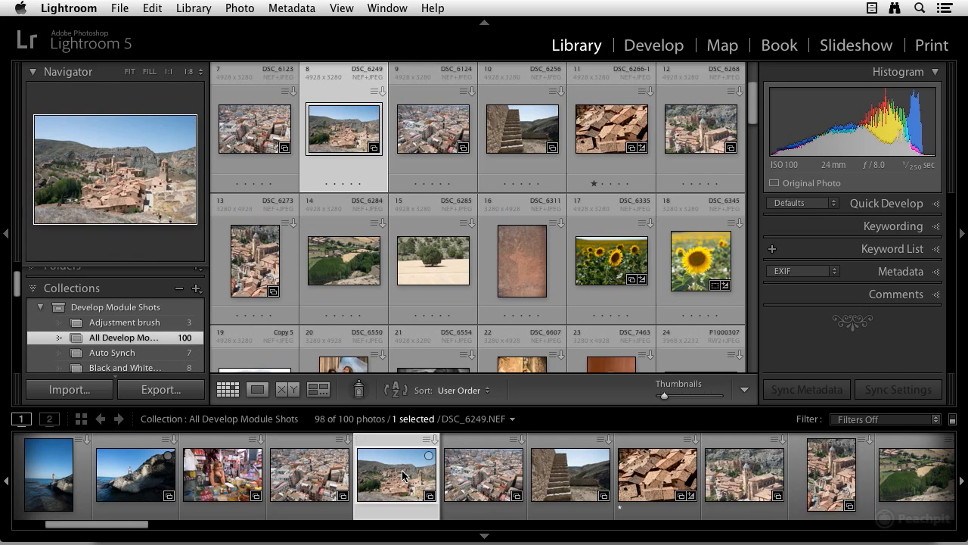
scroll(402, 475, "down", 1)
mouse_move(402, 475)
left_mouse_down()
mouse_move(340, 424)
mouse_move(218, 367)
mouse_move(253, 392)
mouse_move(165, 324)
left_mouse_up()
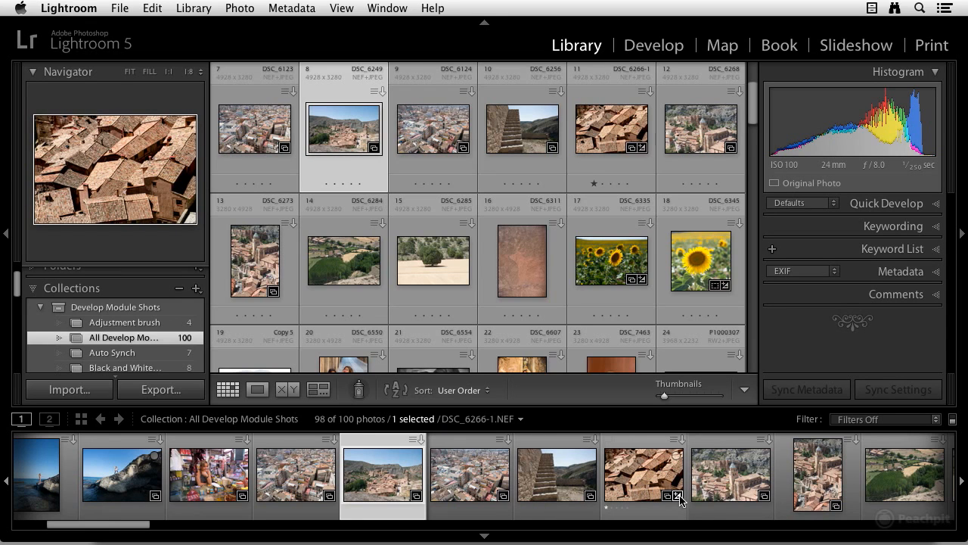
Open the adjusted rooftops photo DSC_6266-1 in the Develop module and return to the Library grid.
mouse_move(679, 499)
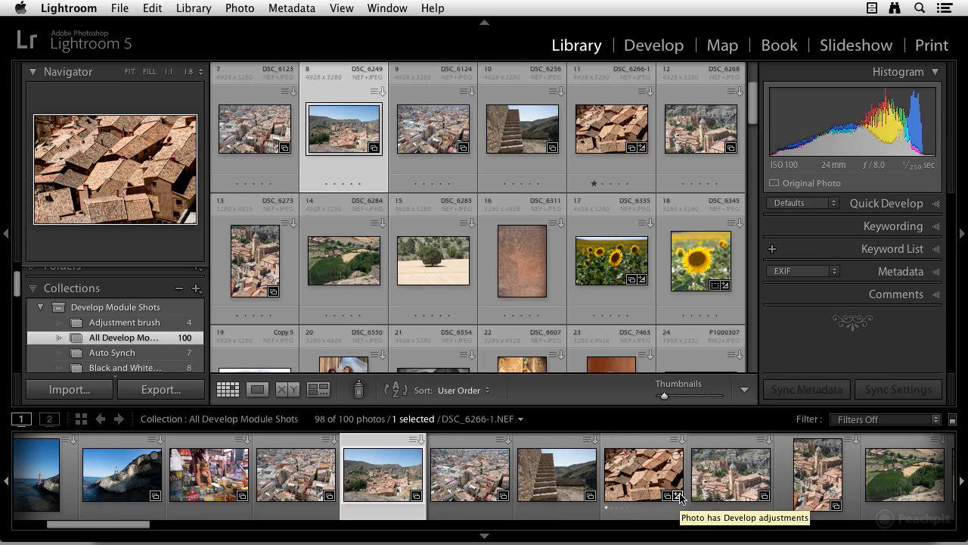
left_click(678, 497)
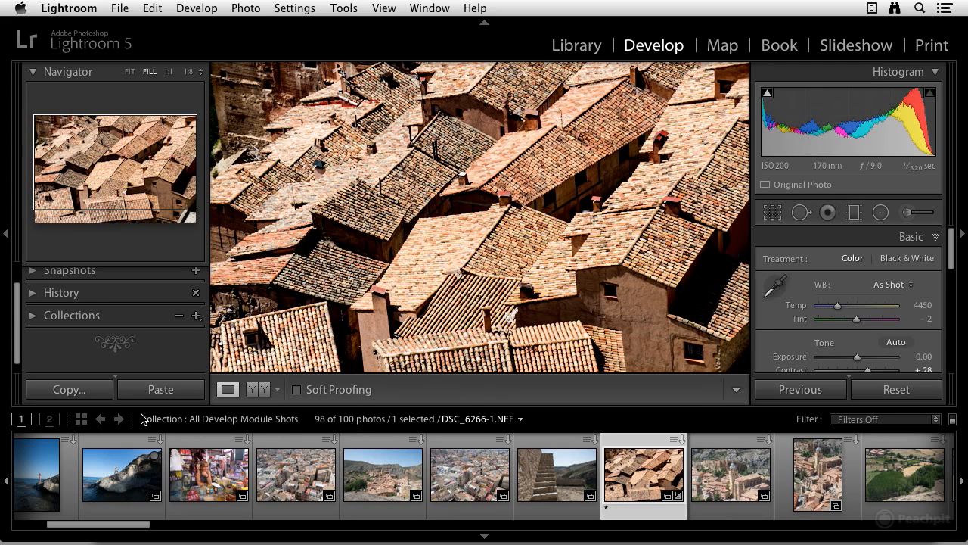
left_click(81, 421)
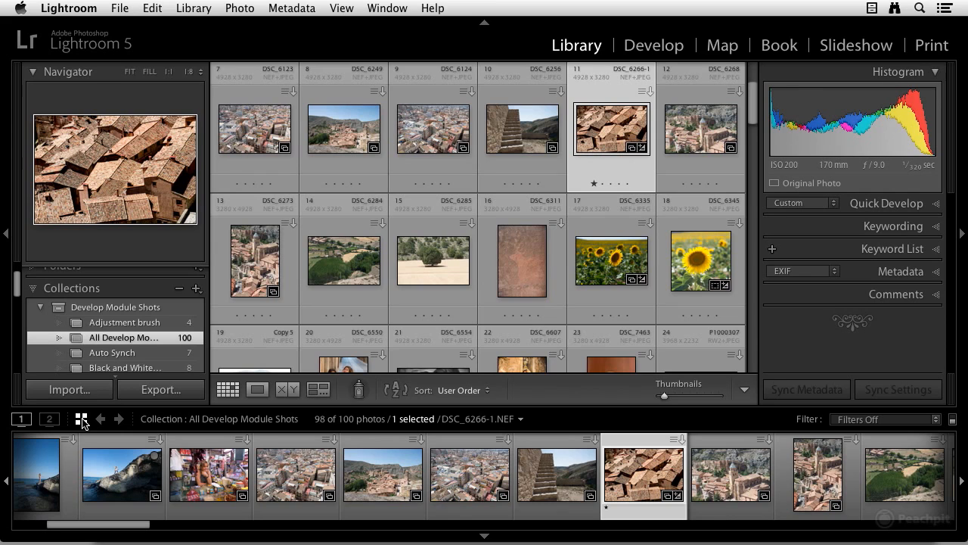
Examine the main window's view and screen mode options without changing them.
left_click(28, 423)
scroll(53, 463, "down", 2)
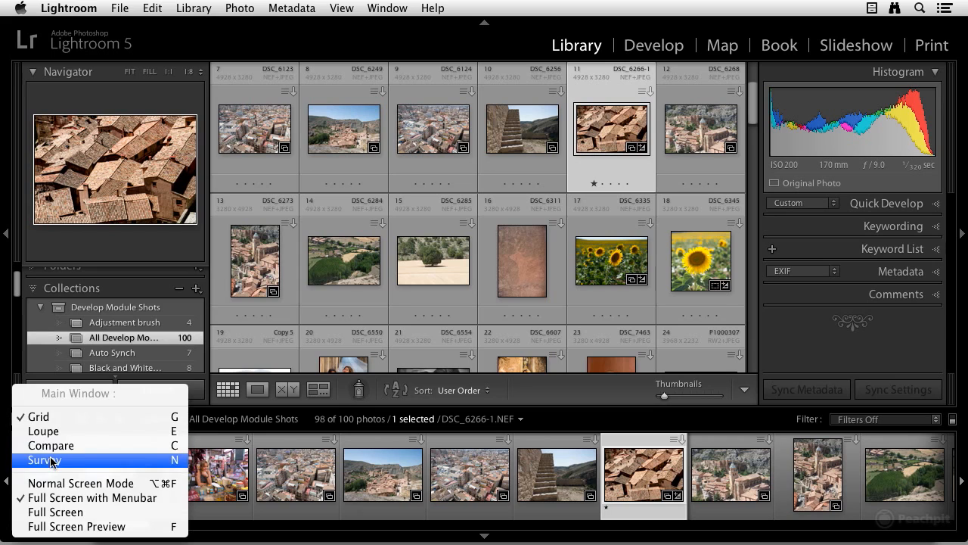
left_click(50, 392)
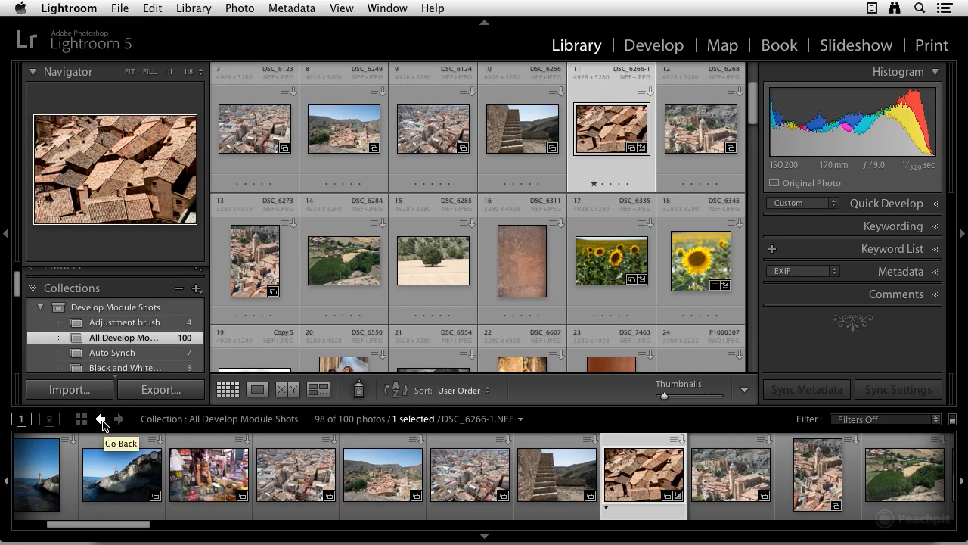
Go back to the previously viewed Develop module and forward again to the Library grid.
left_click(102, 421)
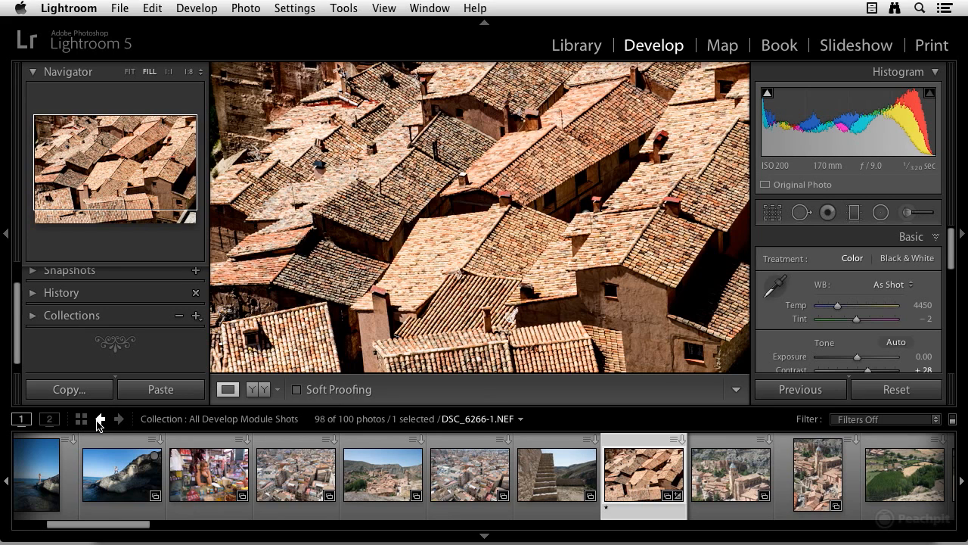
left_click(119, 422)
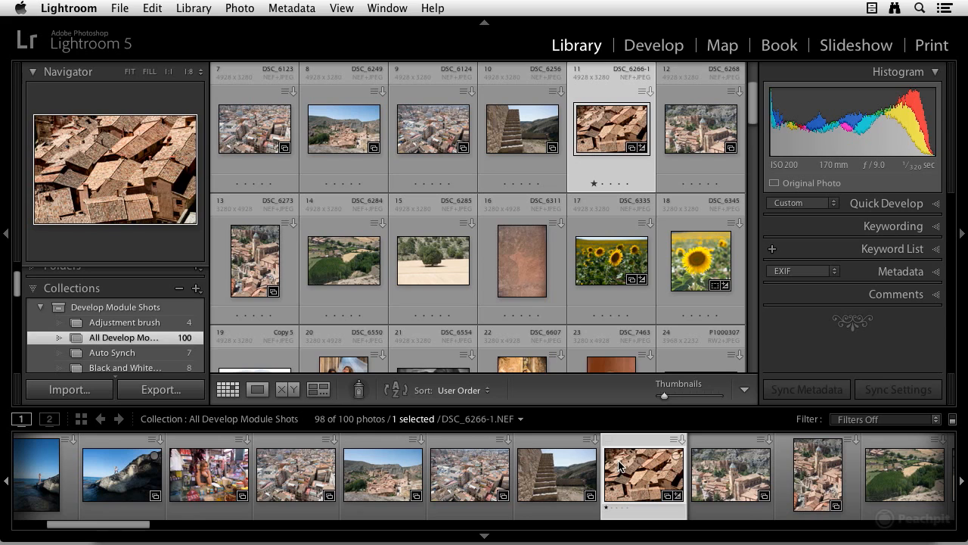
Examine the list of favorite and recent photo sources available from the Filmstrip.
left_click(521, 421)
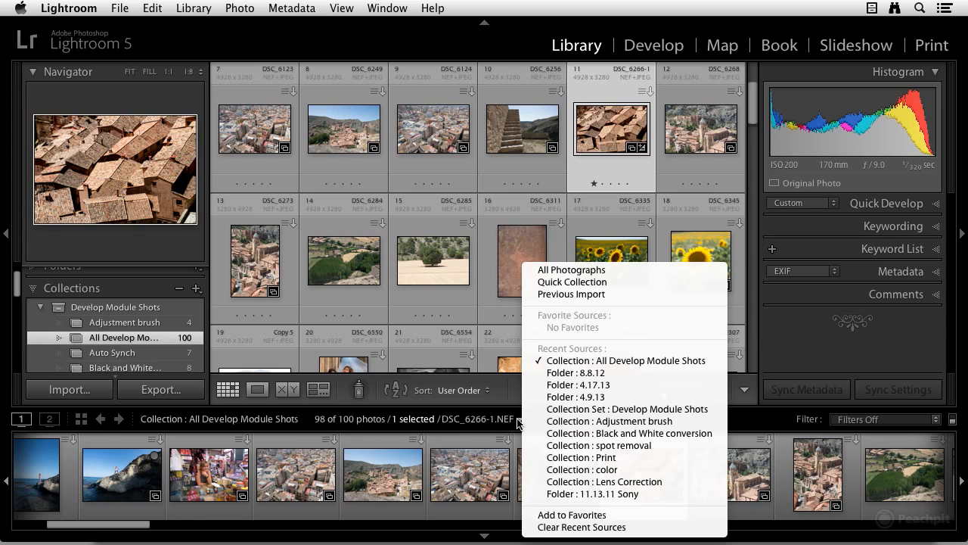
left_click(519, 422)
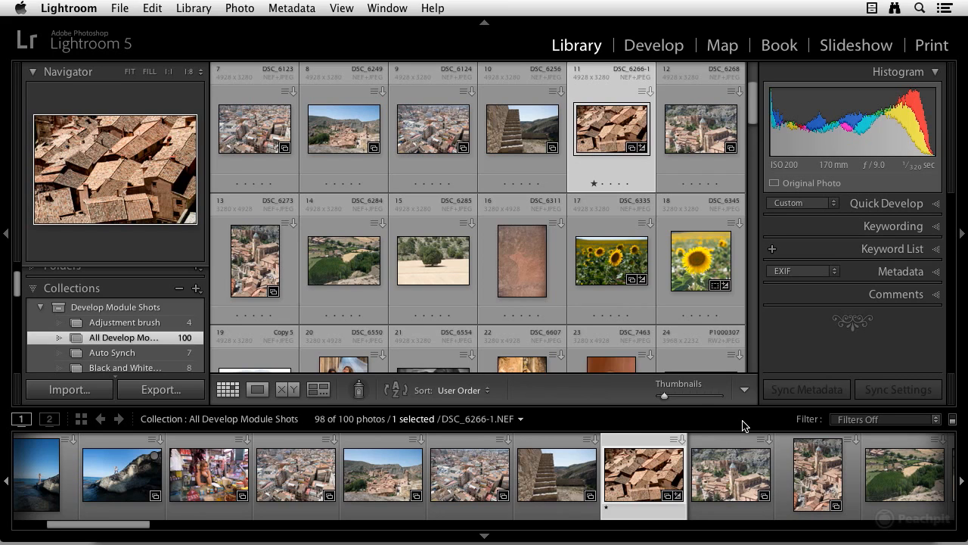
Filter the collection with the Rated preset and turn the filter off again.
left_click(937, 421)
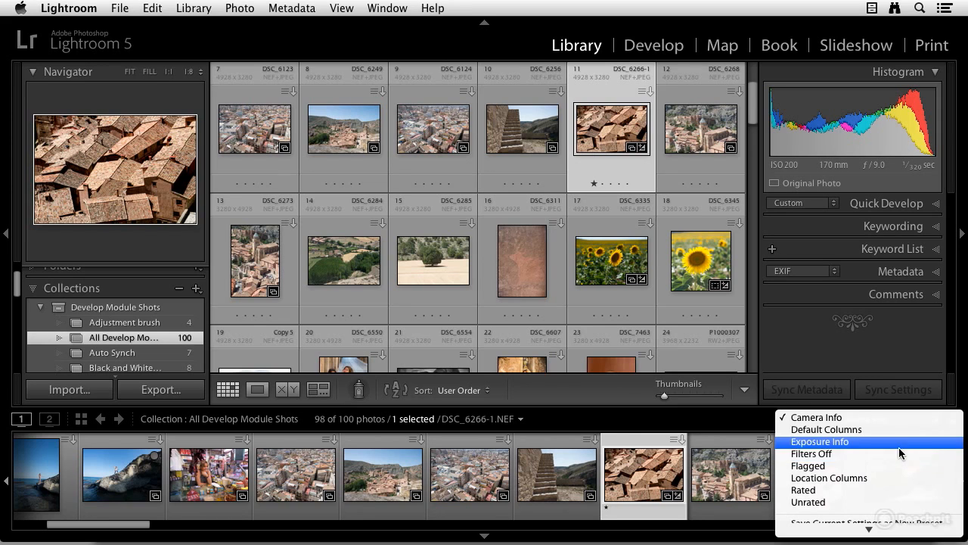
left_click(881, 489)
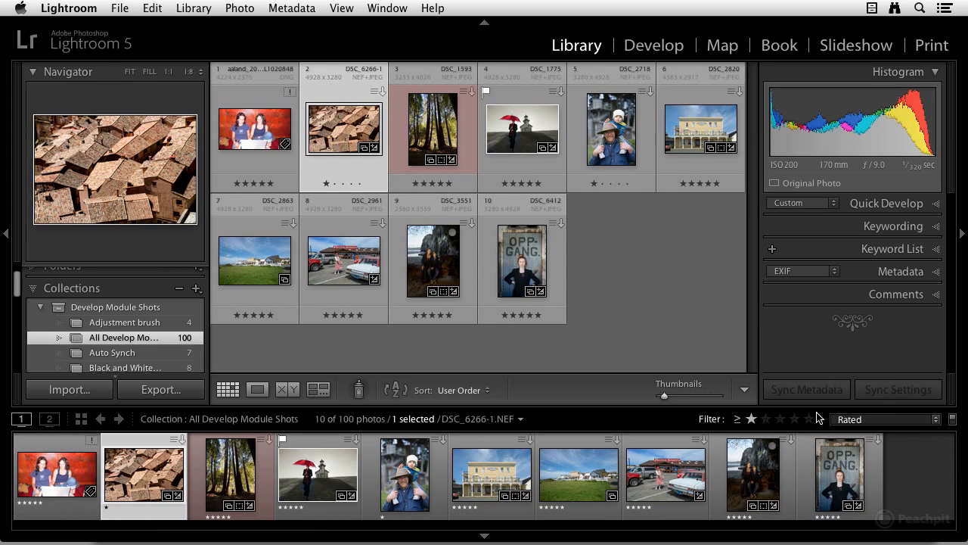
left_click(953, 420)
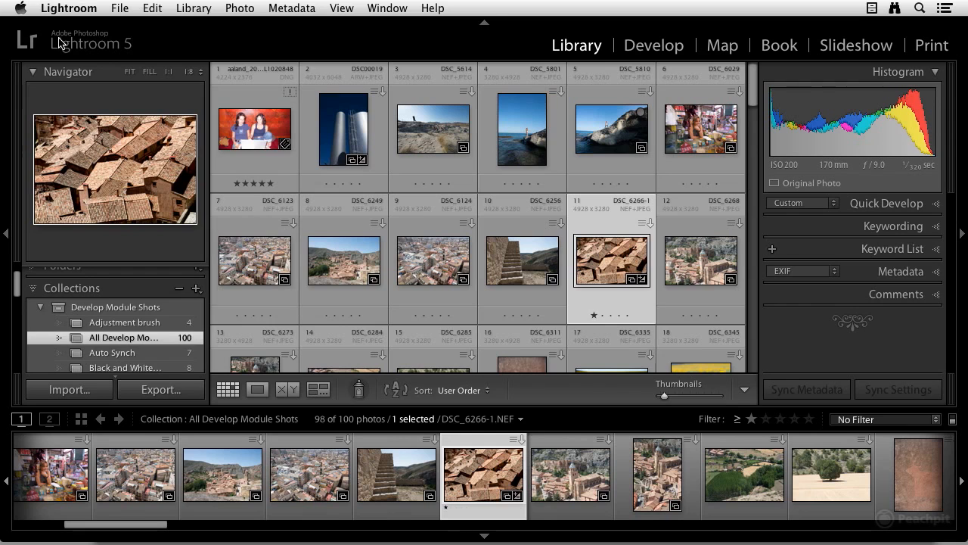
Review the Filmstrip display options in the Interface preferences and close the preferences.
left_click(70, 8)
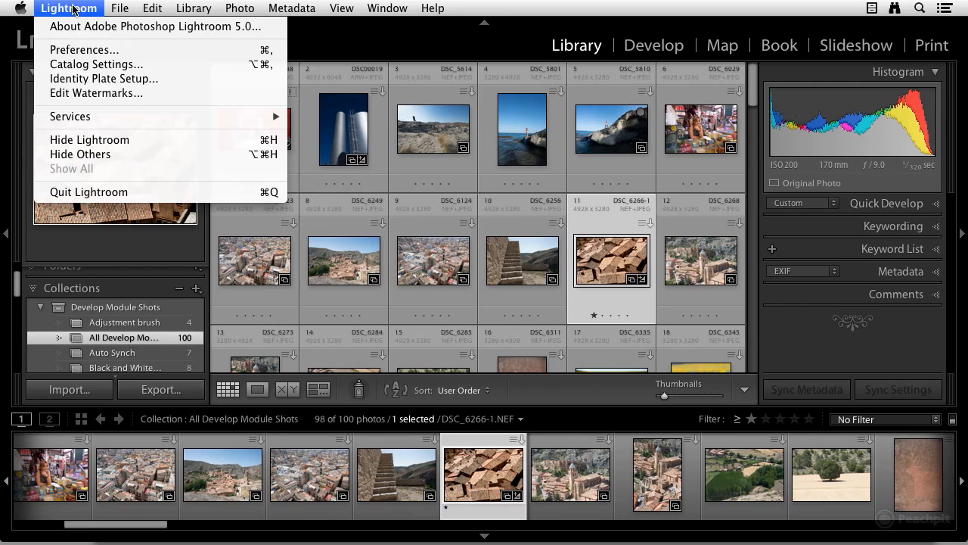
left_click(84, 51)
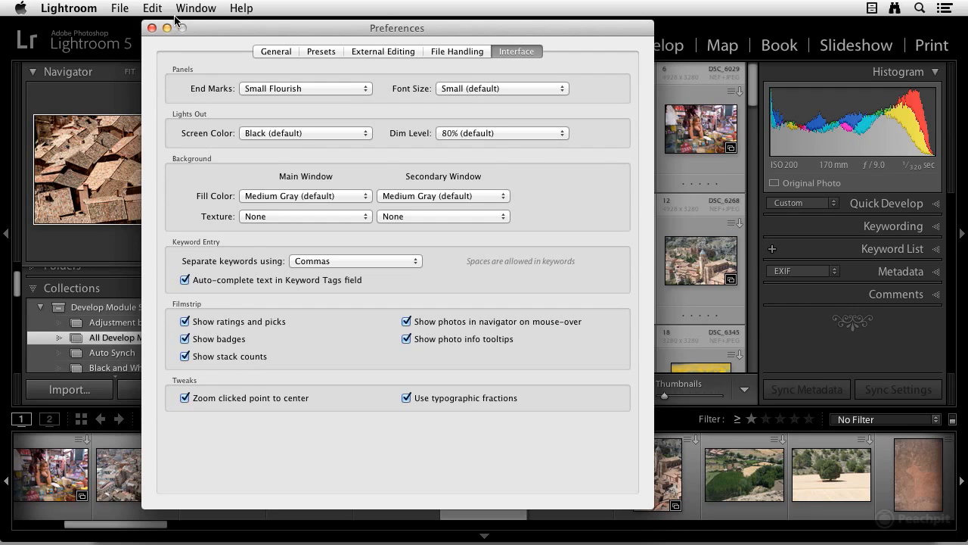
left_click(152, 29)
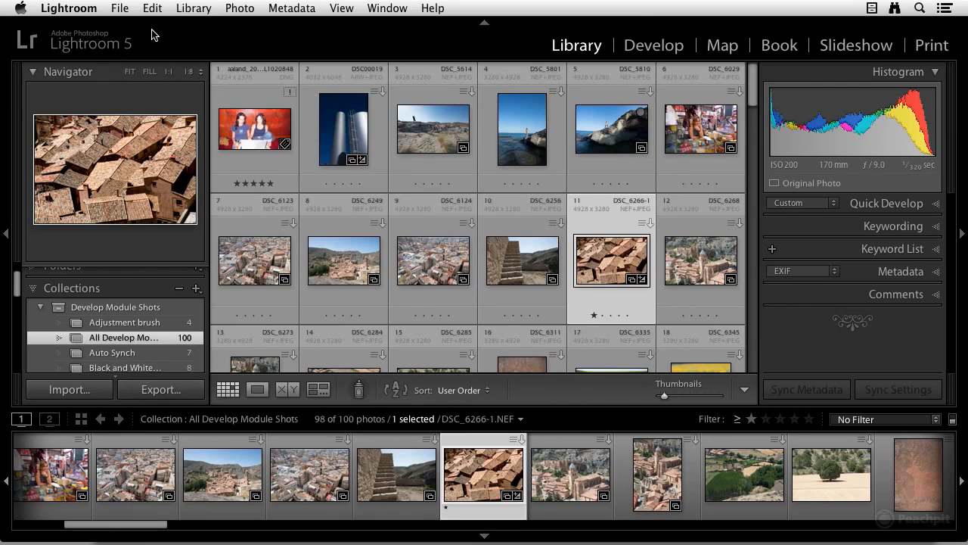